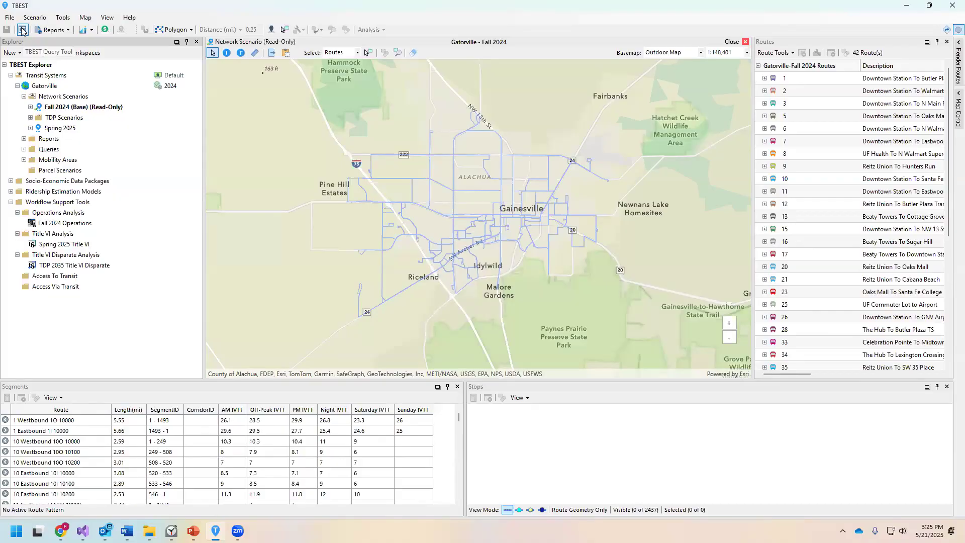
Open the TBEST Query Tool and start a criterion with category Route Pattern Stops and attribute Headway - Route.
click(22, 31)
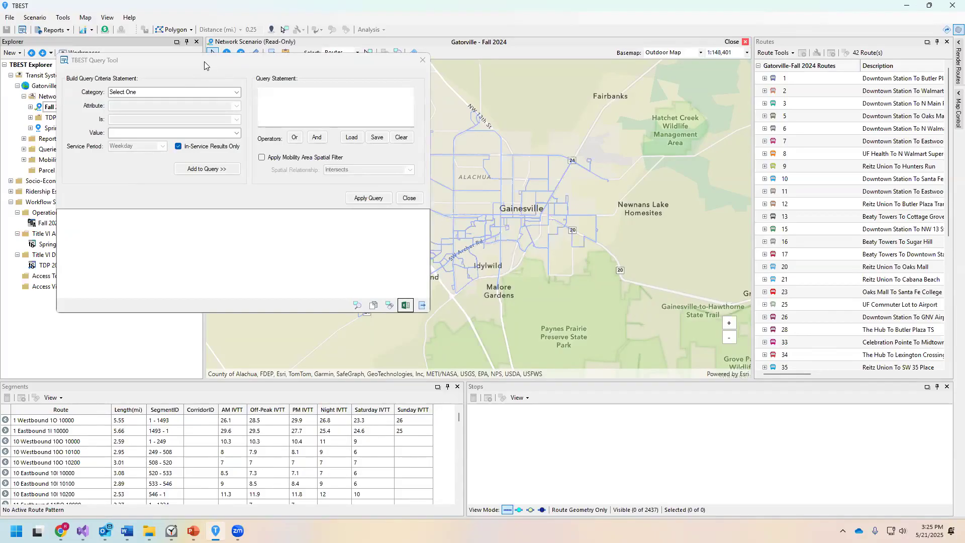
drag(206, 66, 215, 105)
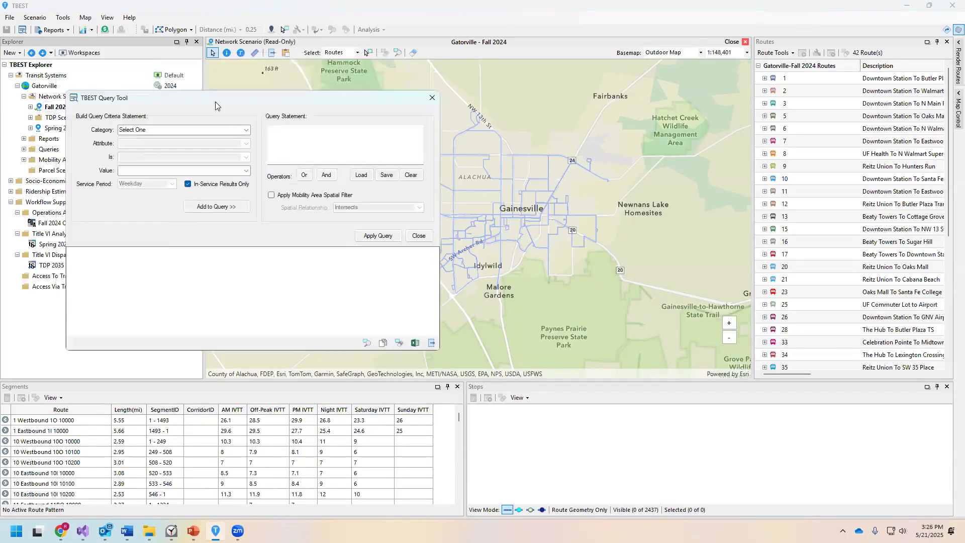
click(247, 129)
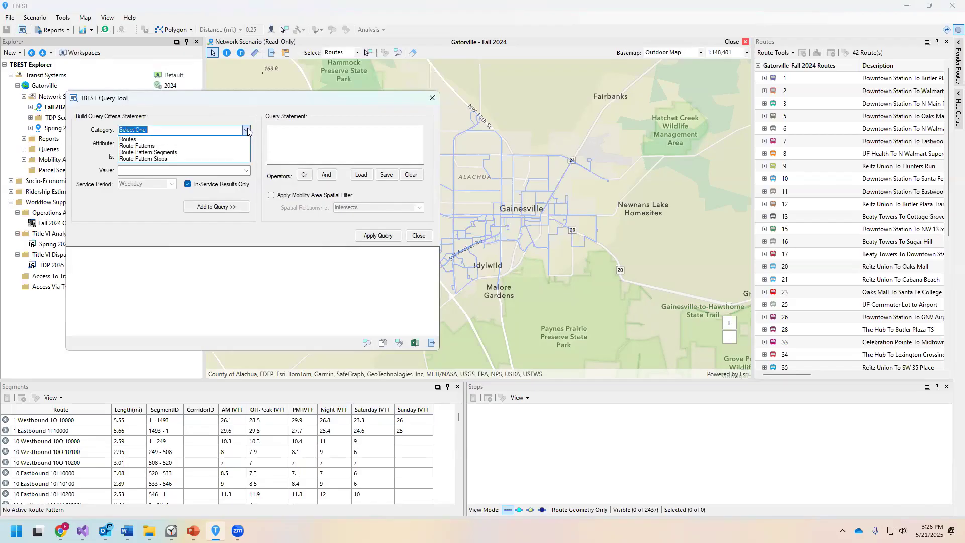
click(230, 159)
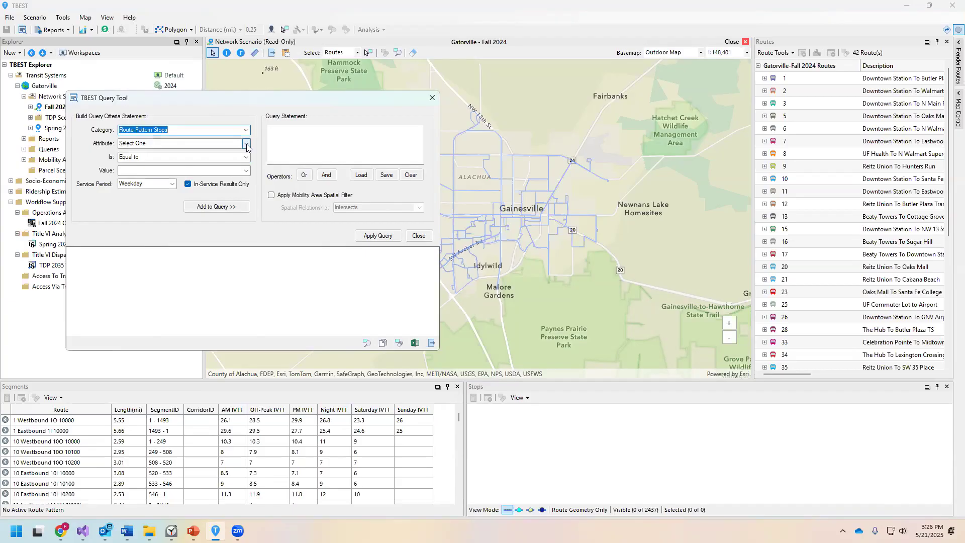
click(246, 144)
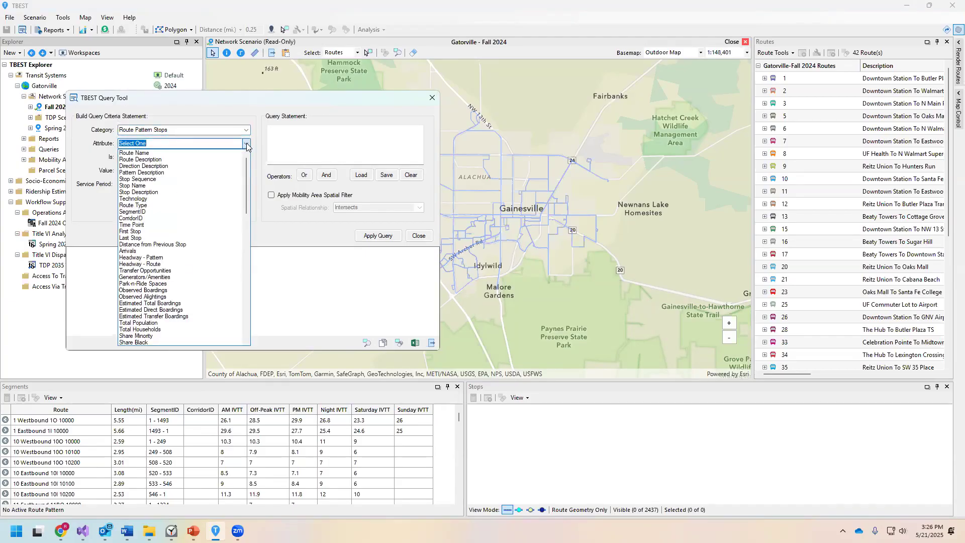
click(188, 263)
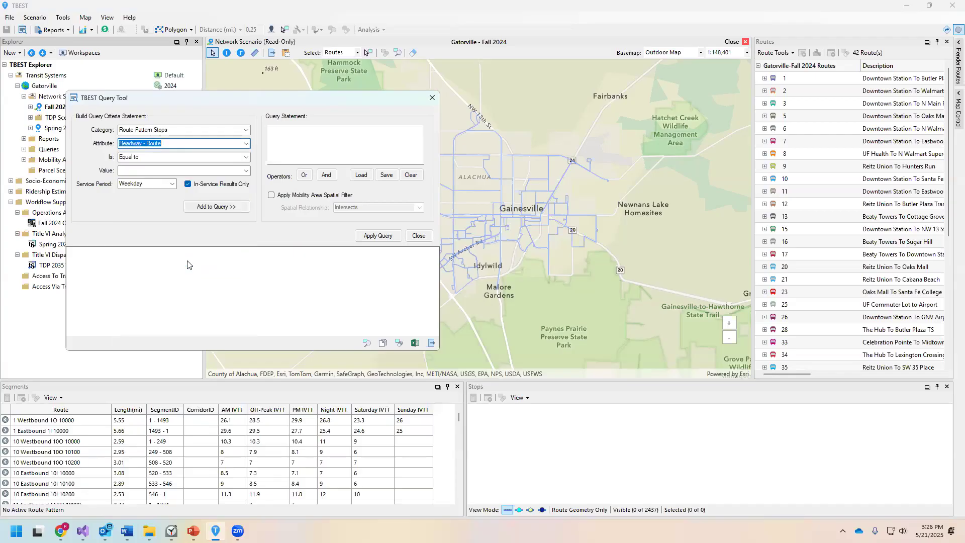
Make the route headway criterion Less than or Equal to 25, add it to the query statement, and apply the query.
click(246, 171)
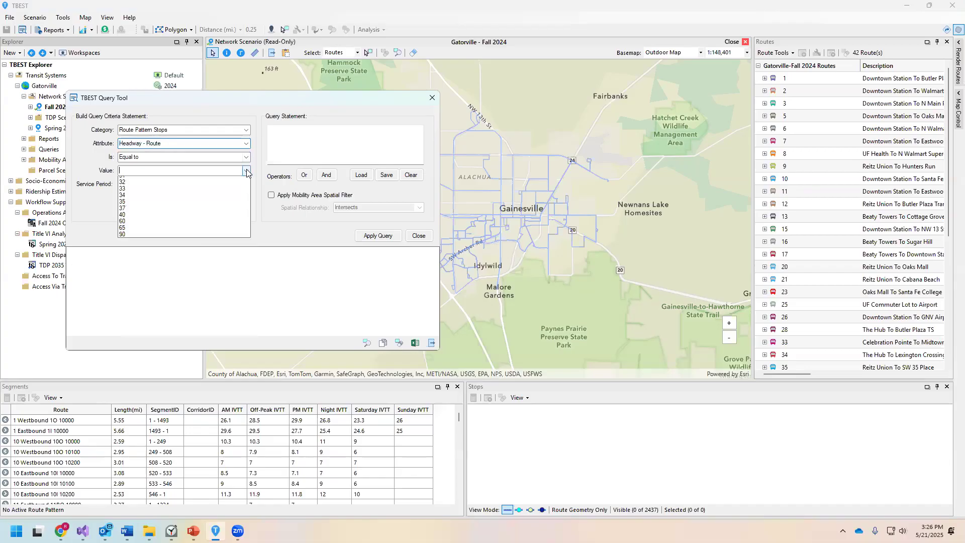
click(246, 171)
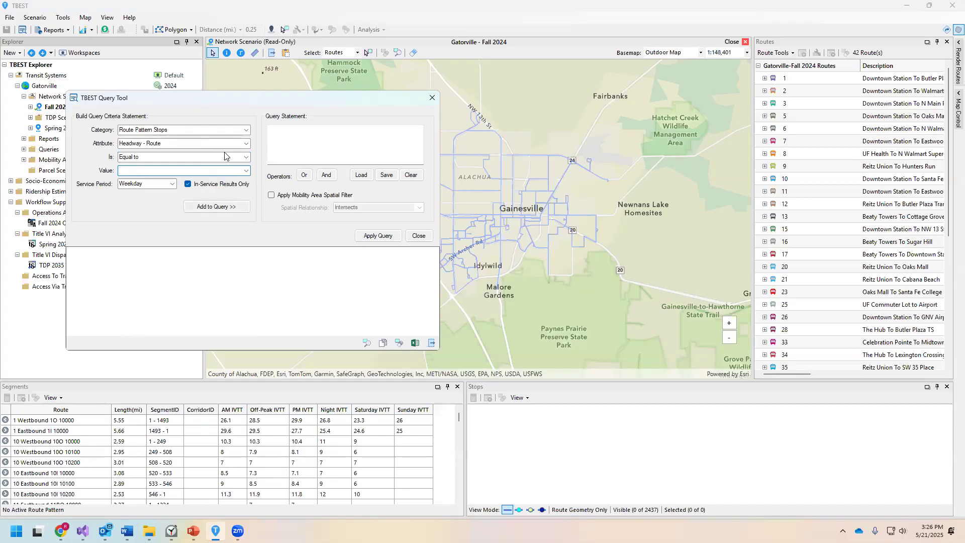
click(246, 157)
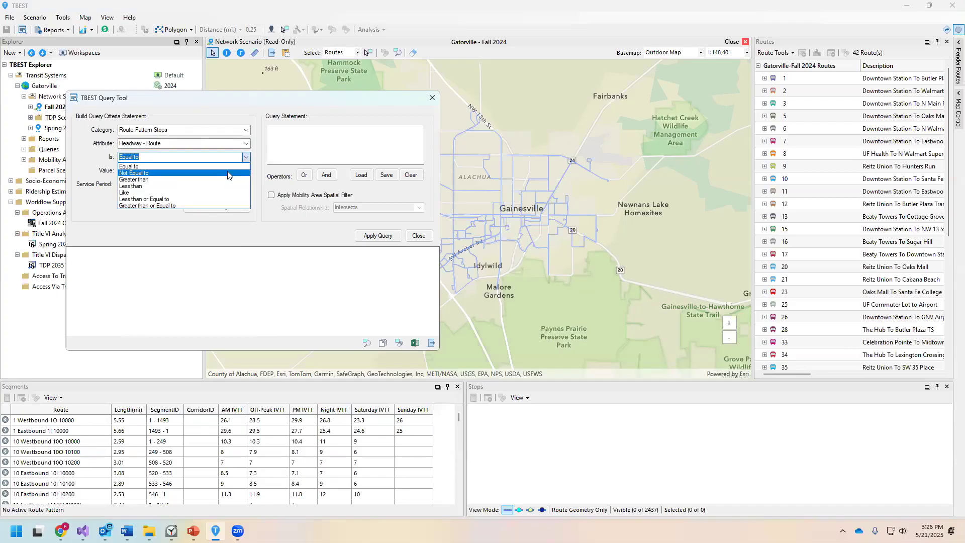
click(216, 199)
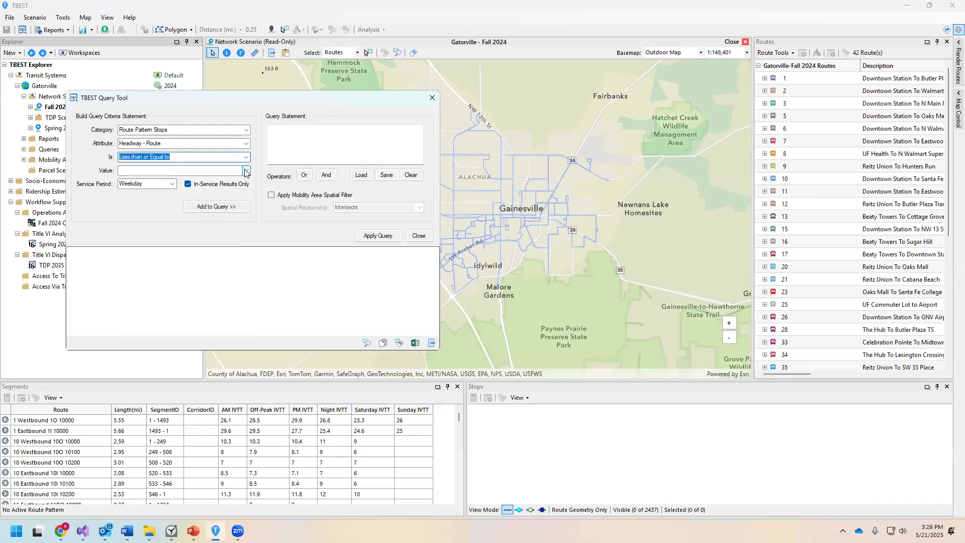
click(246, 171)
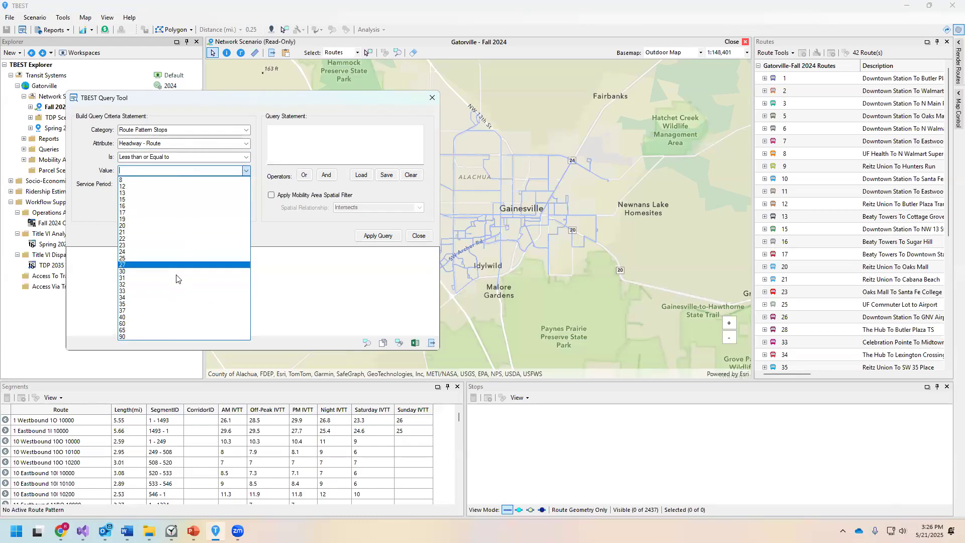
click(171, 259)
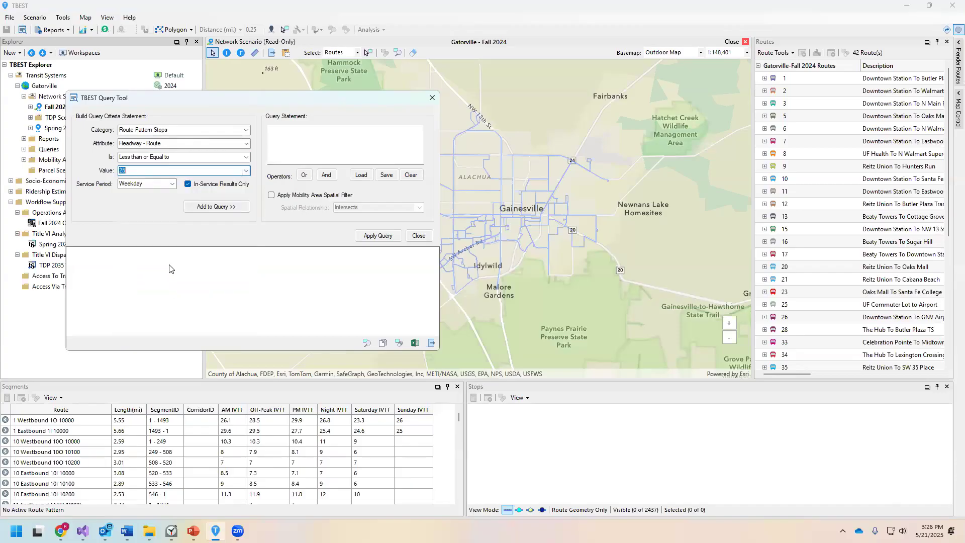
click(140, 170)
click(138, 170)
click(219, 209)
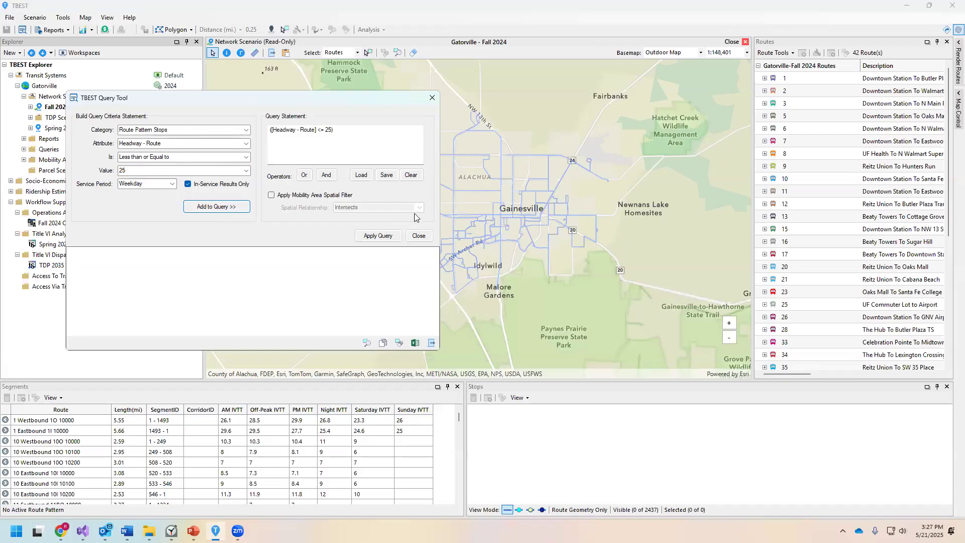
click(375, 234)
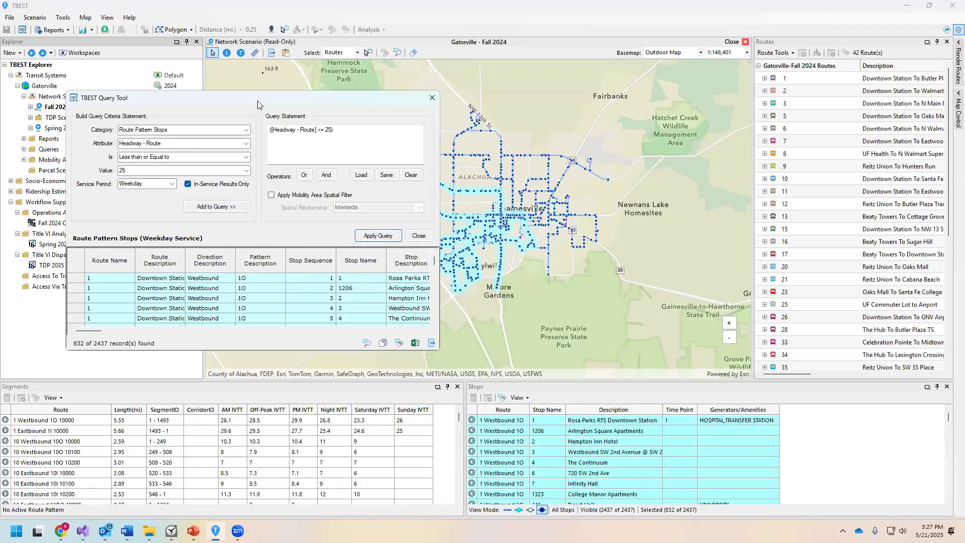
Reposition and enlarge the query window, and examine the matching stops on the map and their headway, boardings and demographic columns.
drag(257, 104, 759, 98)
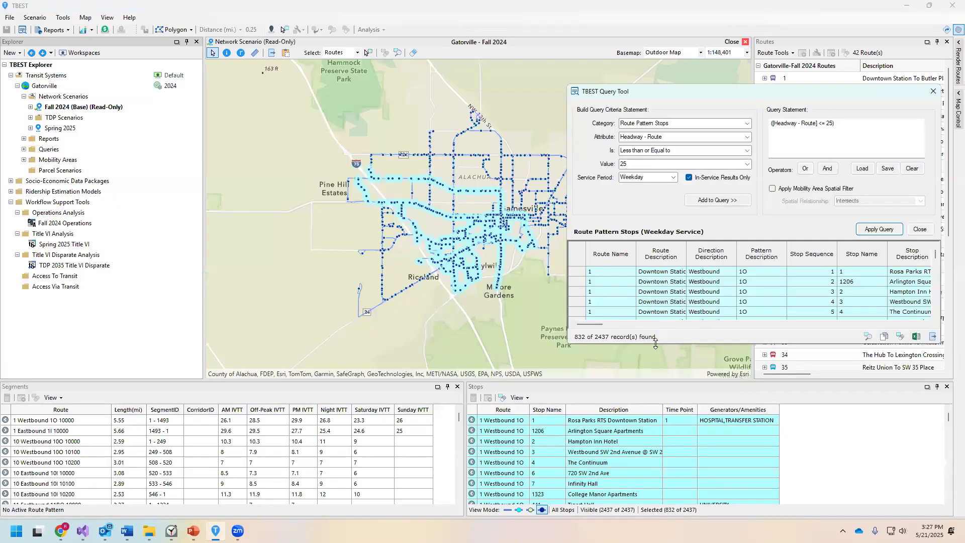
drag(654, 344, 655, 393)
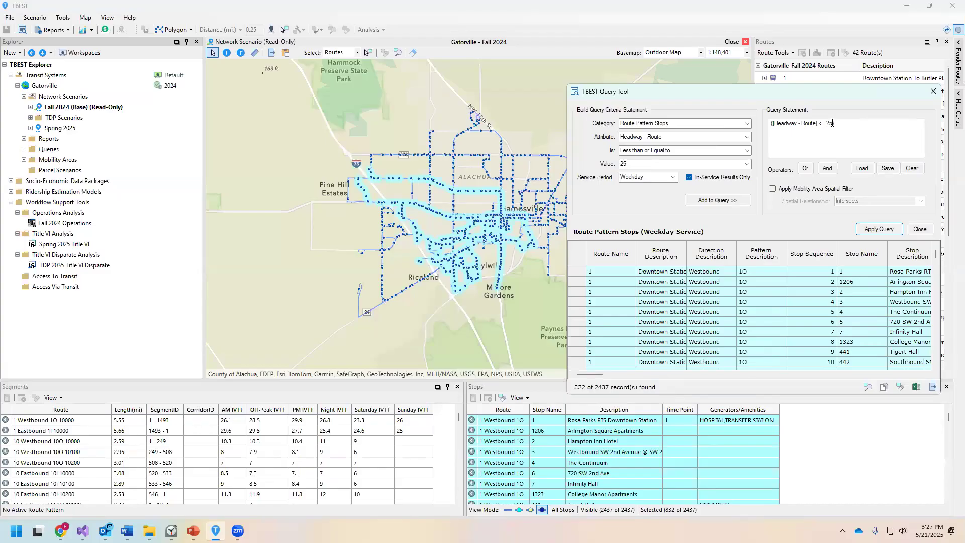
text())
drag(595, 395, 594, 413)
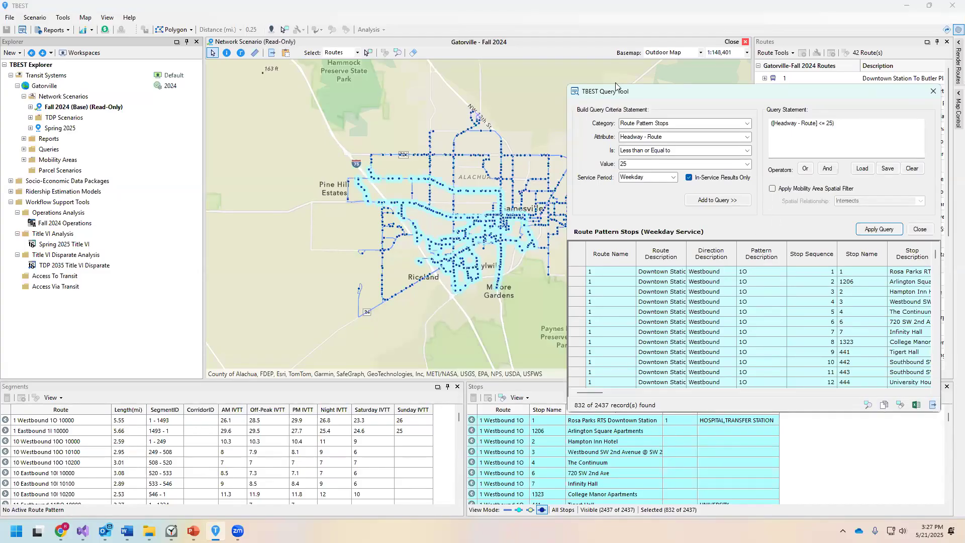
drag(615, 98, 366, 72)
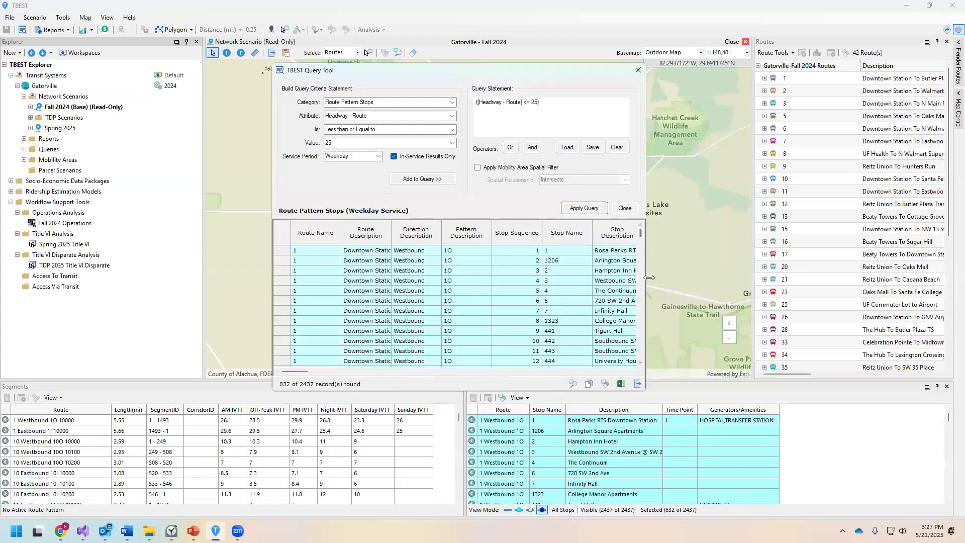
drag(649, 278, 900, 268)
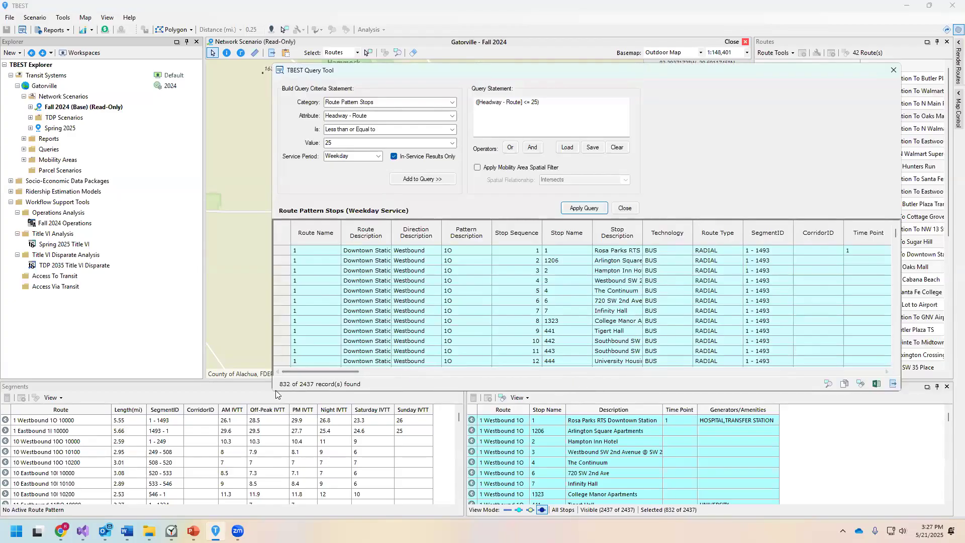
drag(274, 390, 153, 443)
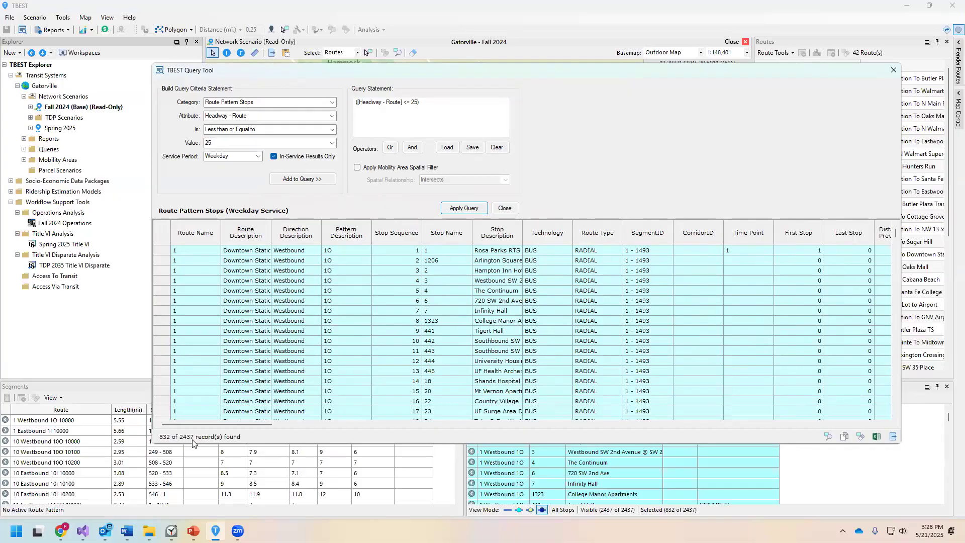
drag(209, 425, 275, 444)
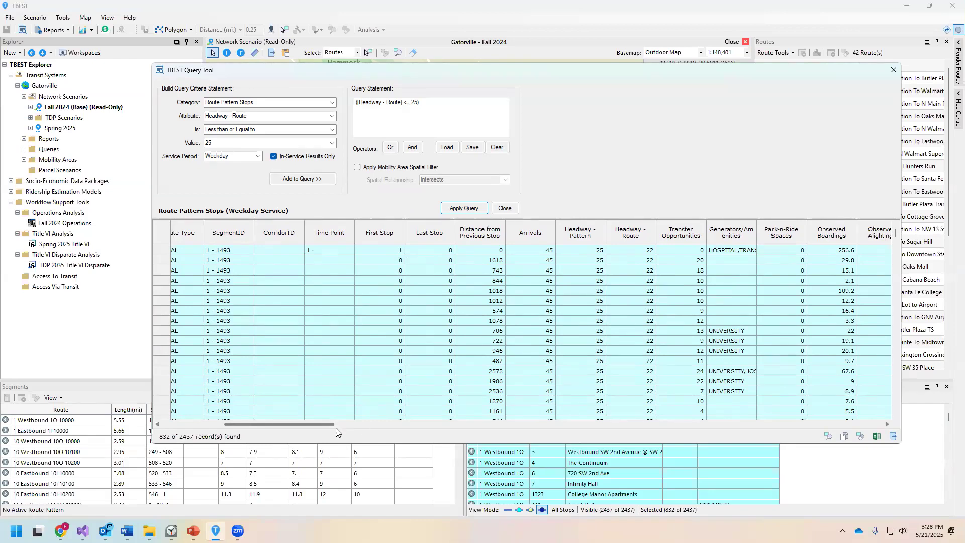
drag(325, 425, 412, 431)
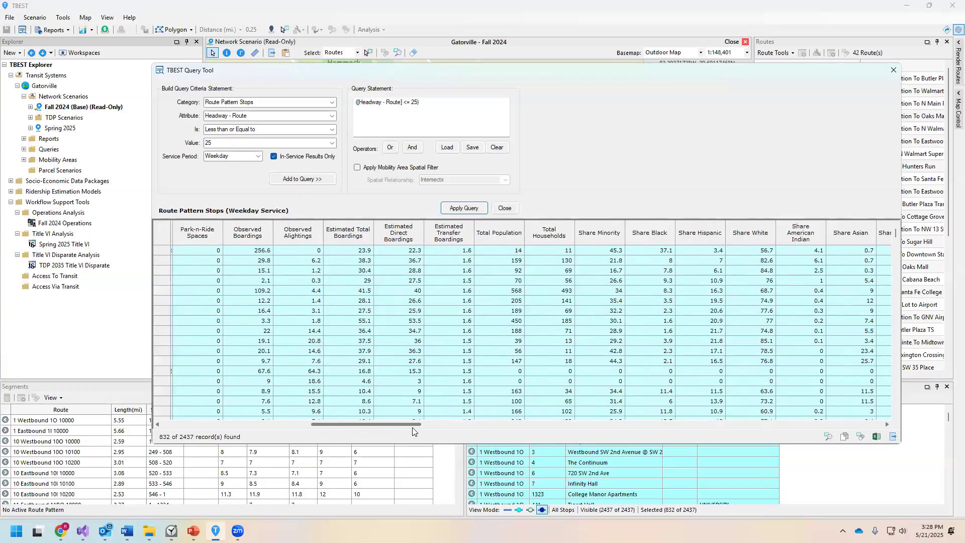
drag(412, 431, 253, 426)
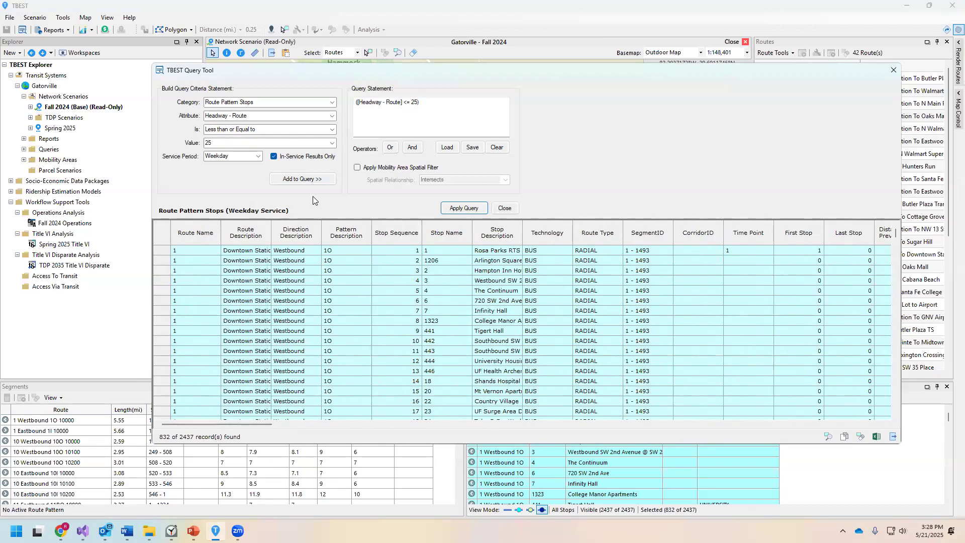
key(alt+Tab)
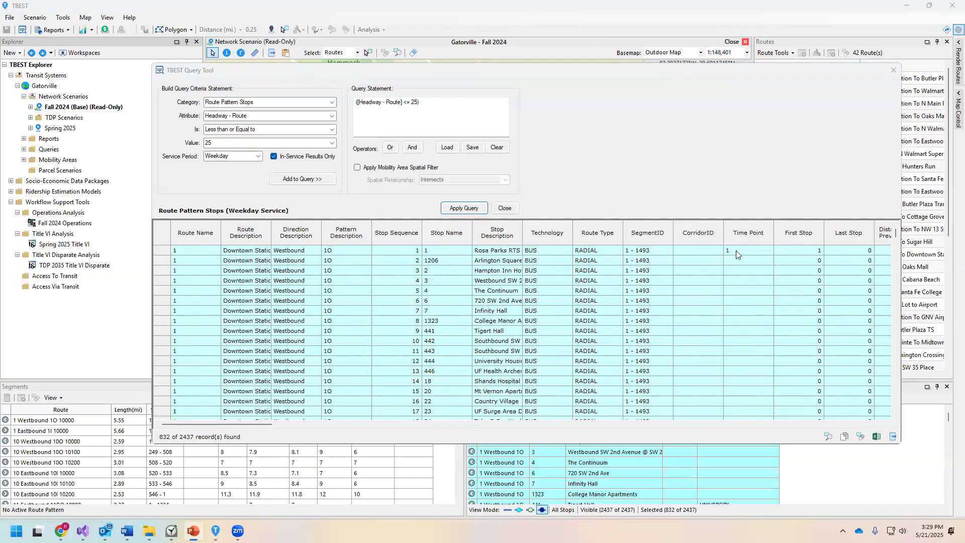
Set up a second query criterion using the Observed Boardings attribute with the Greater than comparison.
click(331, 116)
click(330, 117)
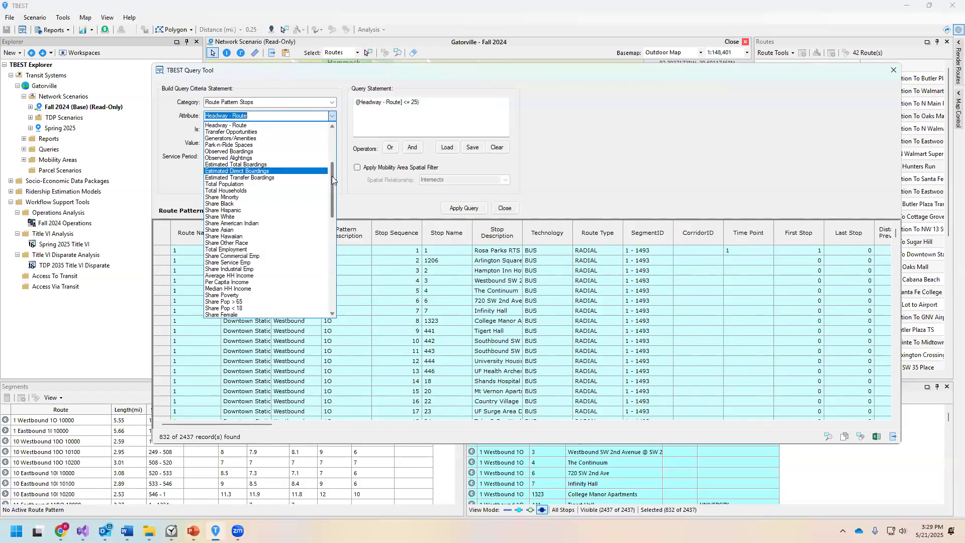
scroll(334, 188, up, 3)
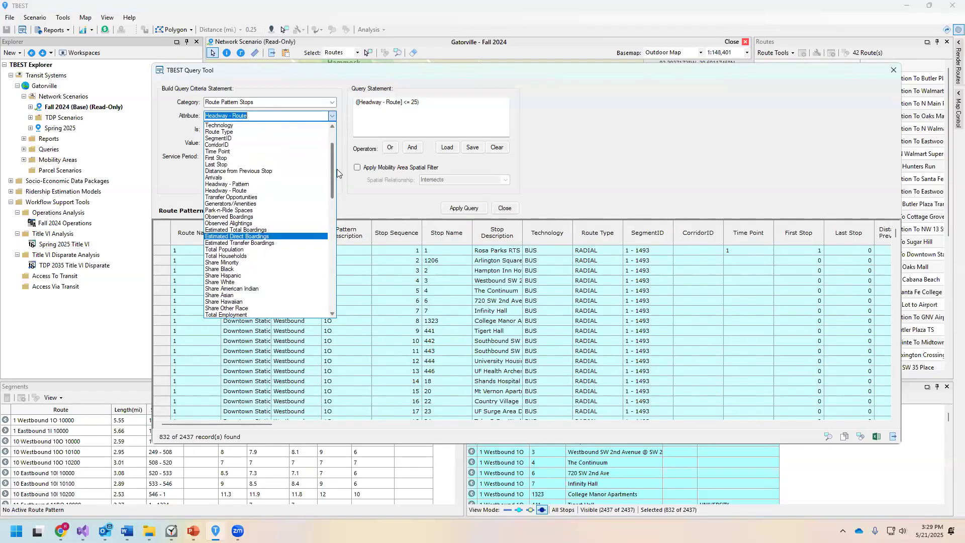
click(320, 217)
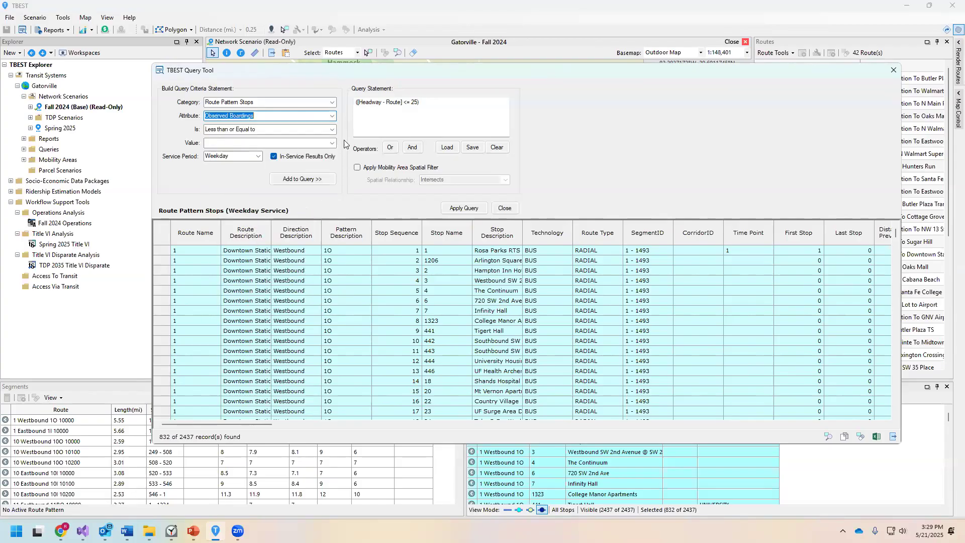
click(325, 130)
click(318, 152)
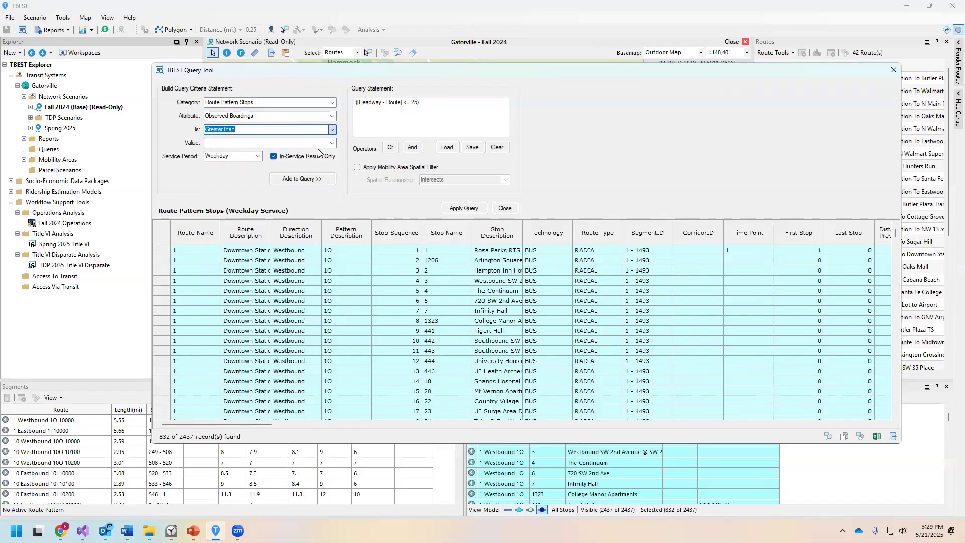
Set the boardings criterion's value to 40, append it to the query statement with And, and apply the combined query.
click(310, 143)
click(310, 142)
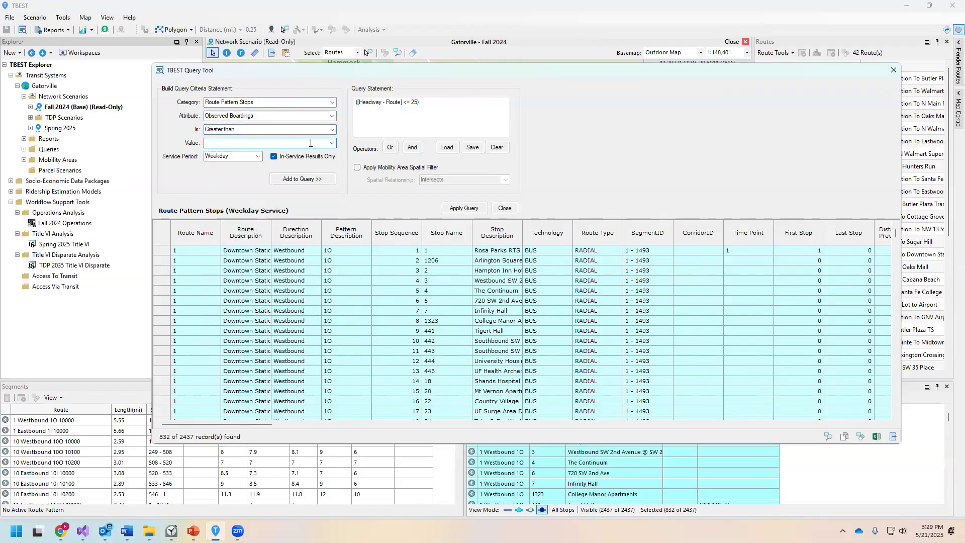
text(49)
key(BackSpace)
click(413, 147)
click(303, 179)
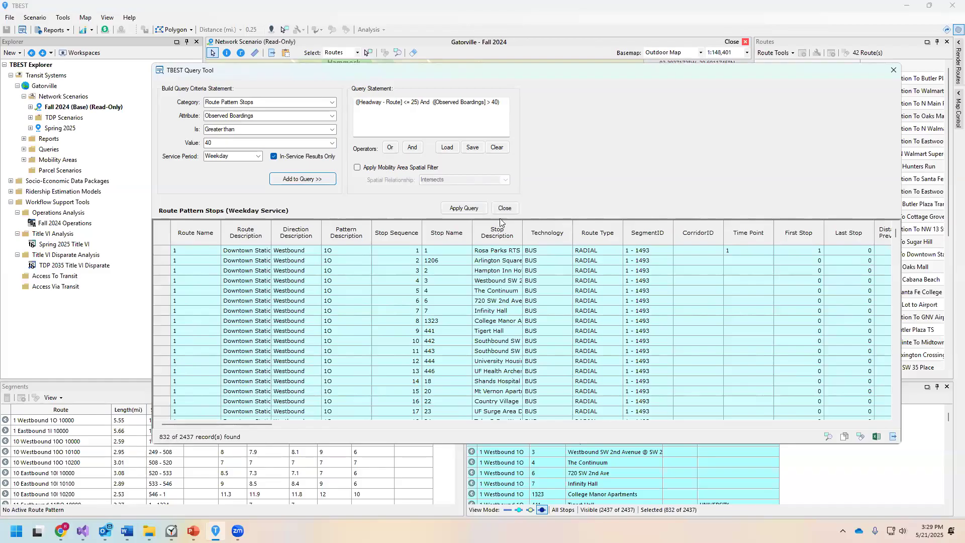
click(471, 209)
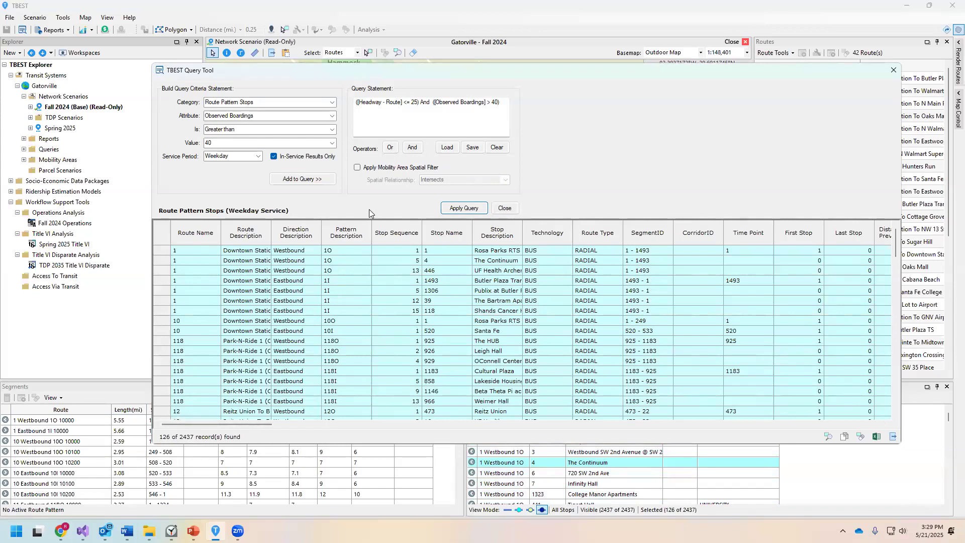
Export the query results to Excel as Fall 2024_queryresults.xlsx in the Gatorville Reports folder.
key(alt+Tab)
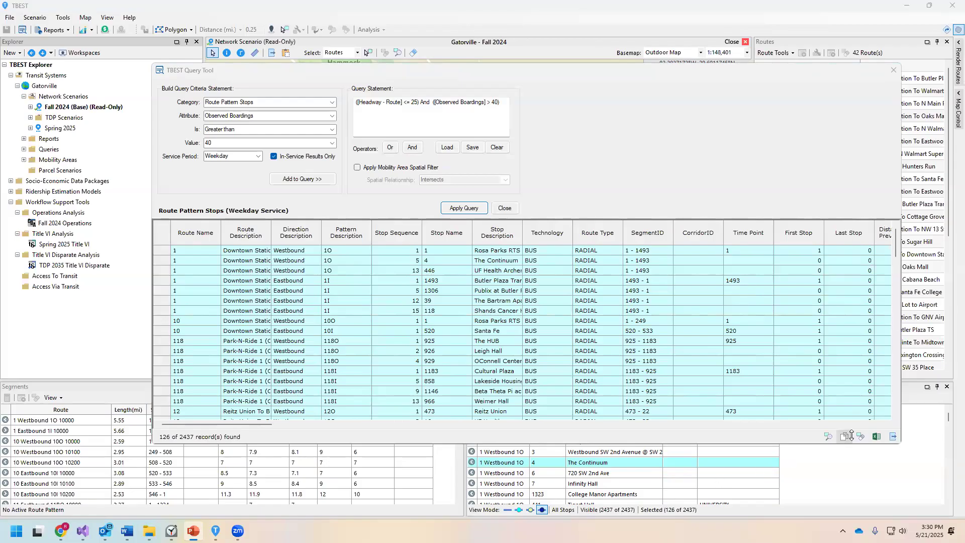
click(873, 435)
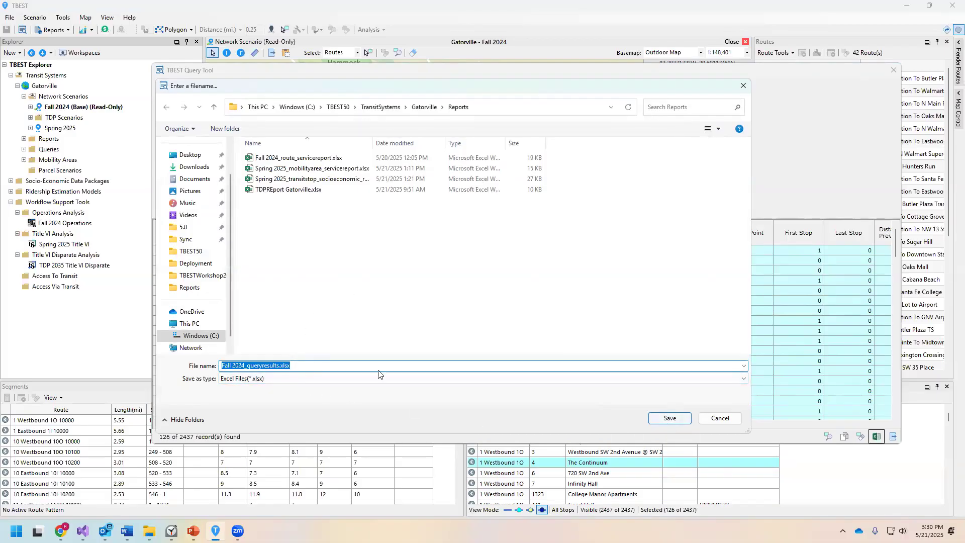
click(262, 366)
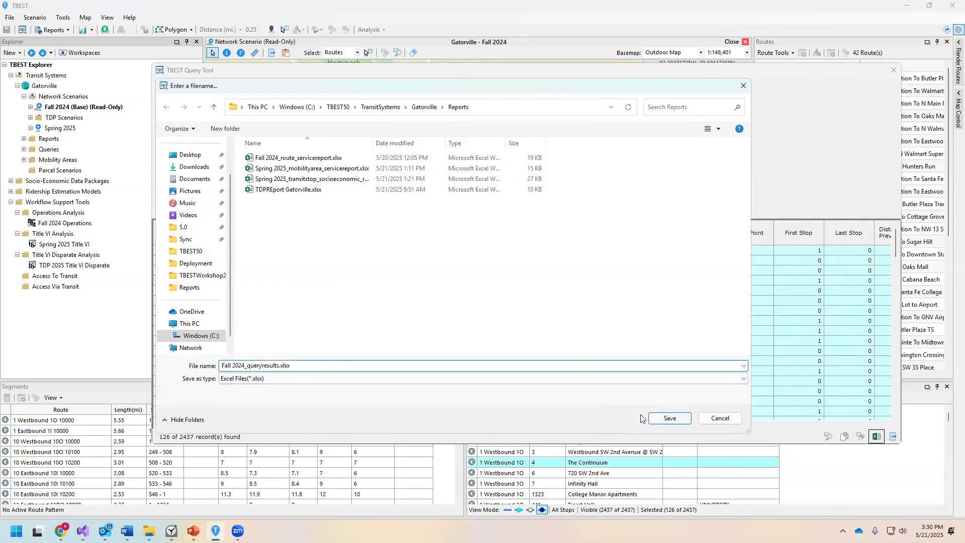
click(658, 418)
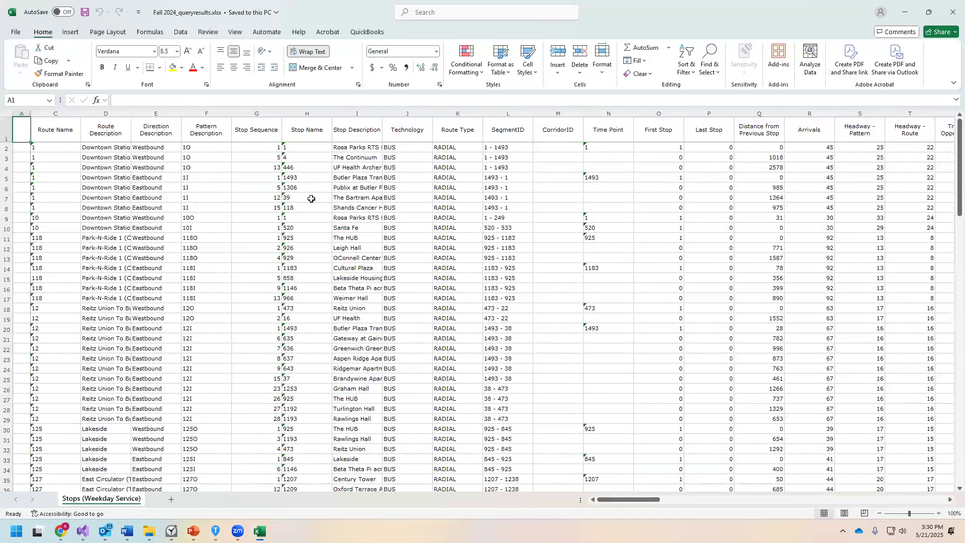
Review the exported workbook's columns through the demographic shares and close it to return to TBEST.
drag(613, 500, 898, 518)
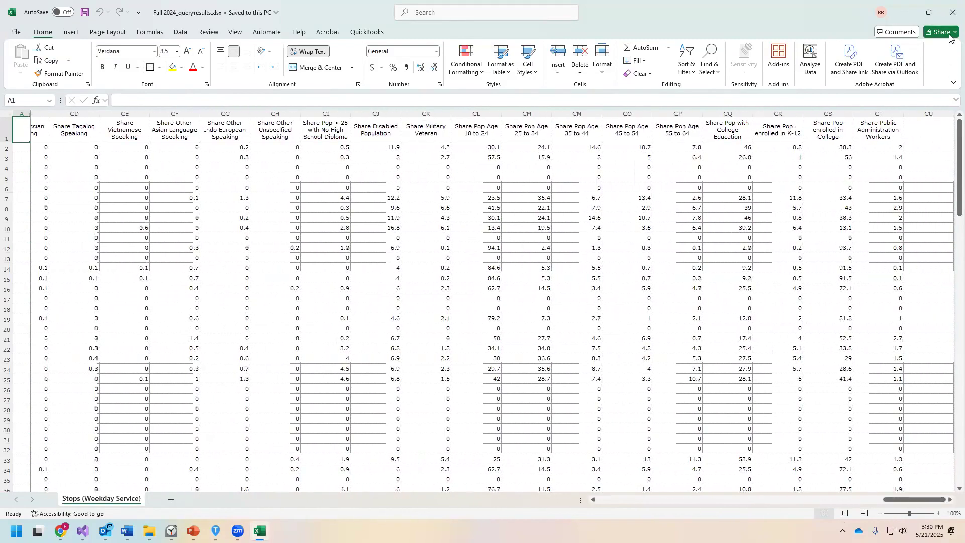
click(950, 12)
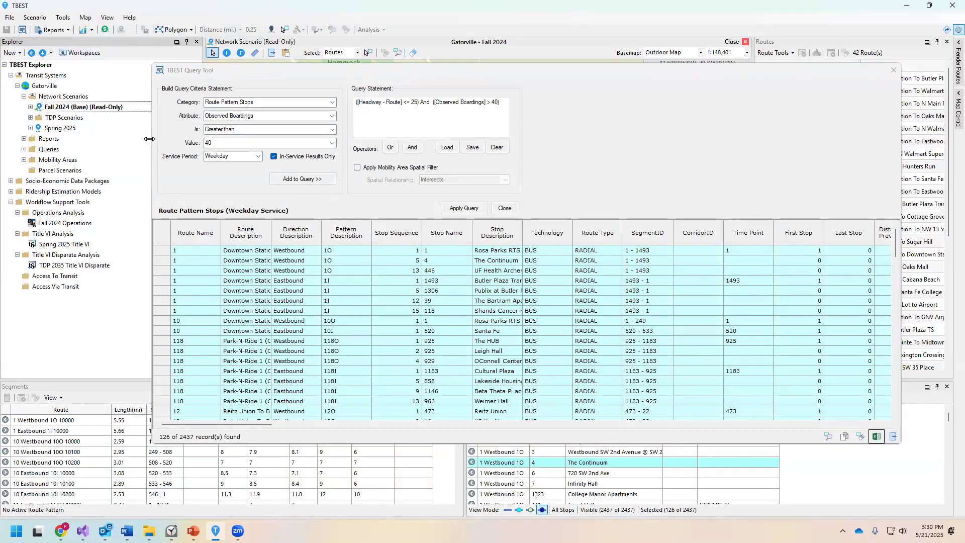
Uncover the explorer tree, expand the MOD Zones under Mobility Areas, and display MOD Zone 6 on the map.
drag(149, 139, 363, 141)
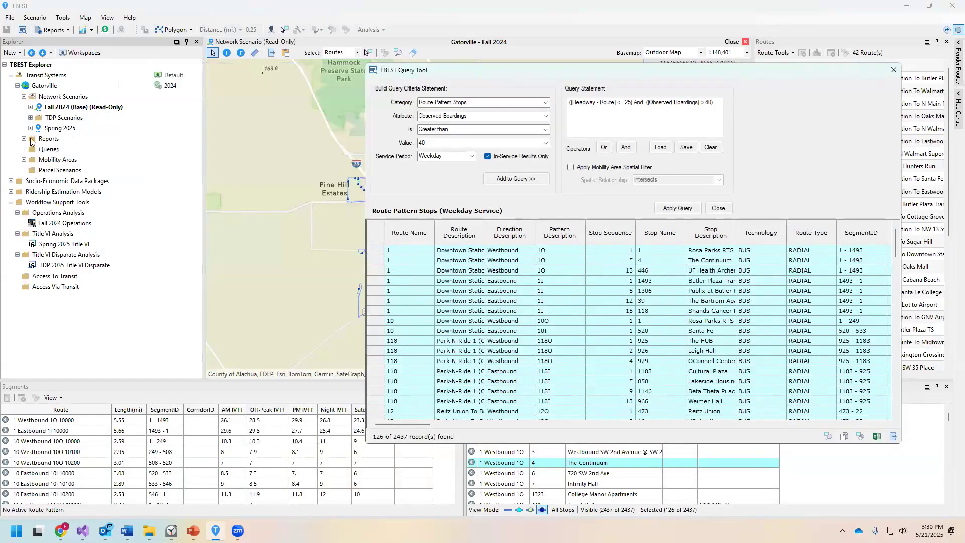
click(24, 160)
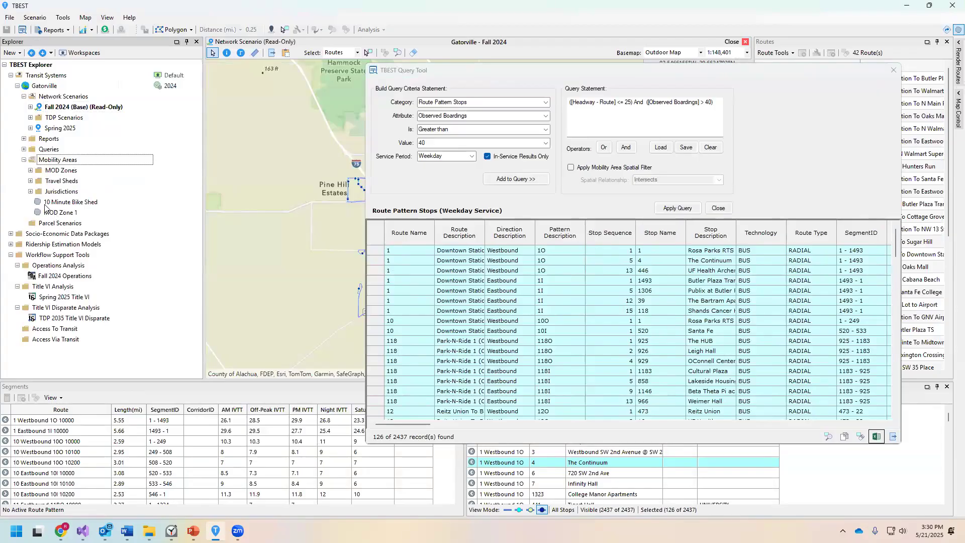
click(31, 170)
click(75, 226)
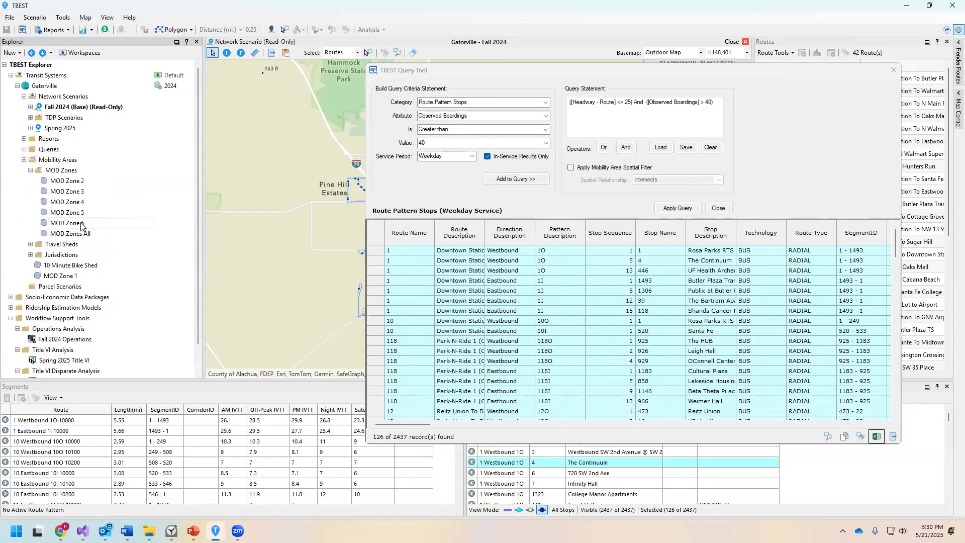
right_click(81, 226)
click(104, 228)
Enable the mobility area spatial filter with the Intersects relationship, reapply the query, and reposition the query window to check the results.
click(466, 75)
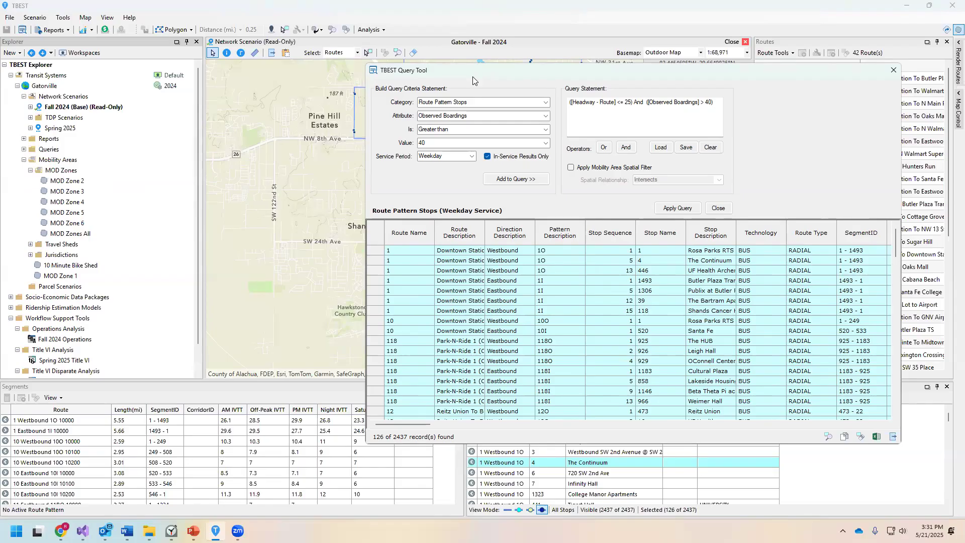
drag(473, 81, 236, 72)
click(334, 159)
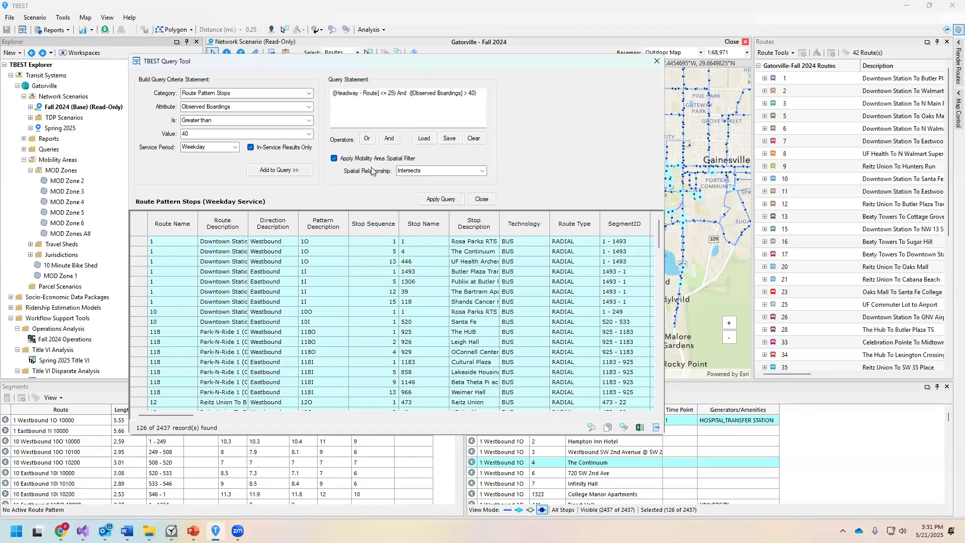
click(438, 199)
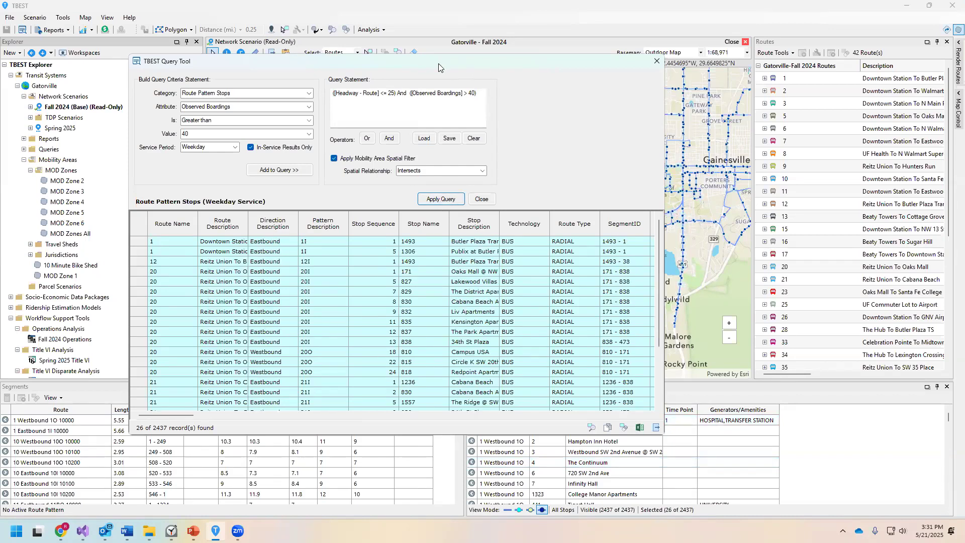
drag(438, 63, 606, 63)
scroll(416, 332, down, 1)
scroll(411, 322, up, 1)
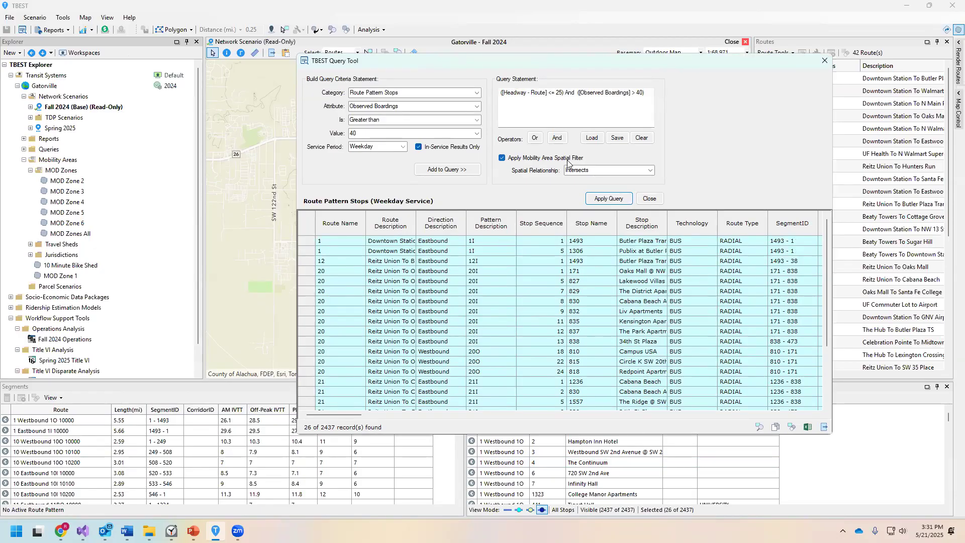
Save the query as TrainingQuery in Gatorville's Queries folder.
click(616, 138)
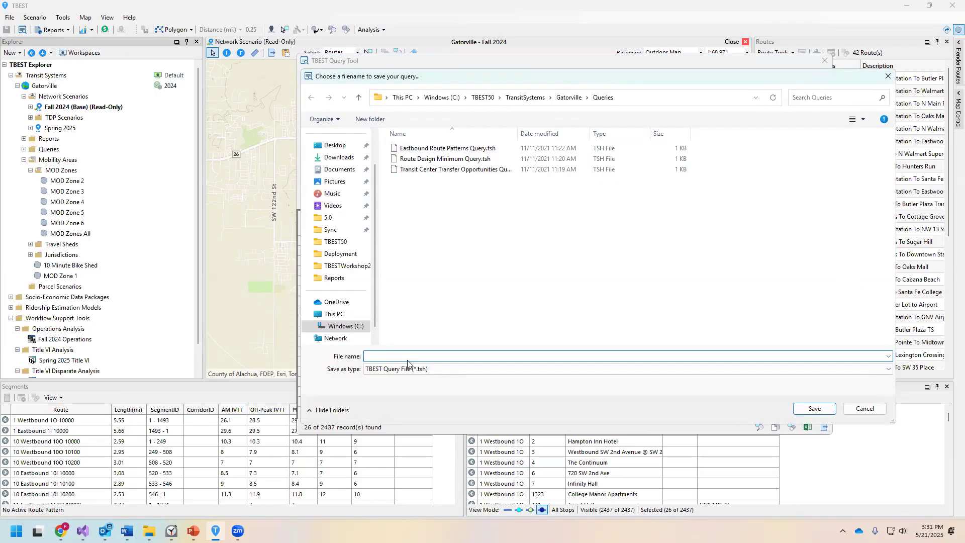
text(Tra)
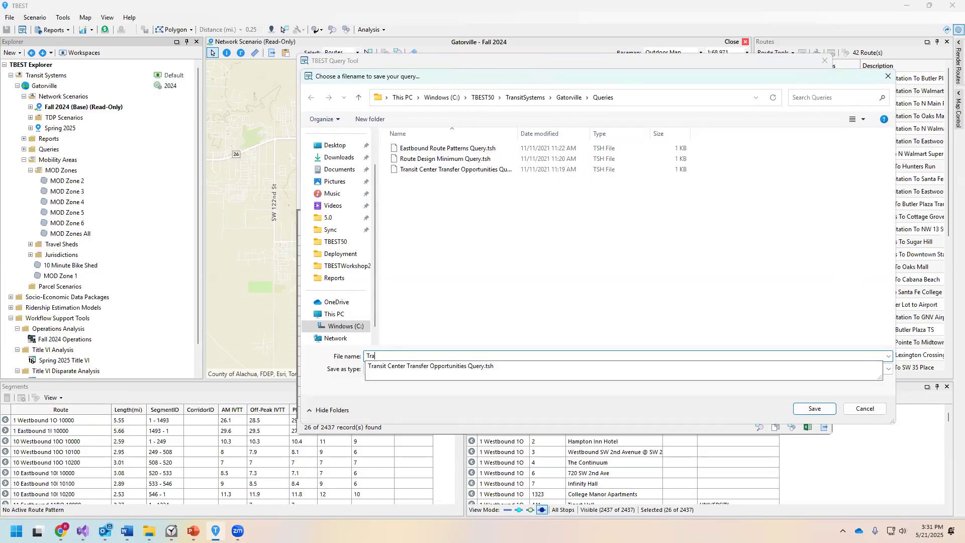
text(iningQuery)
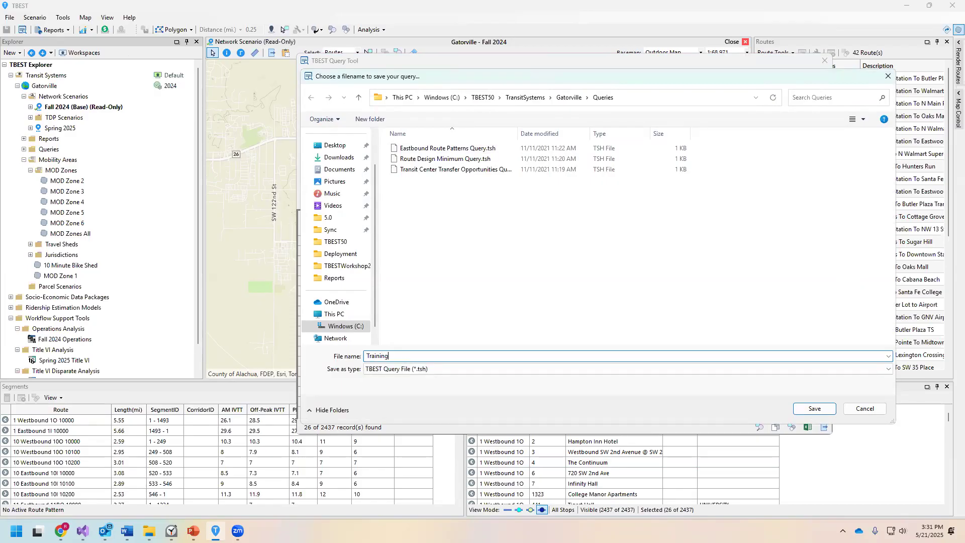
click(814, 408)
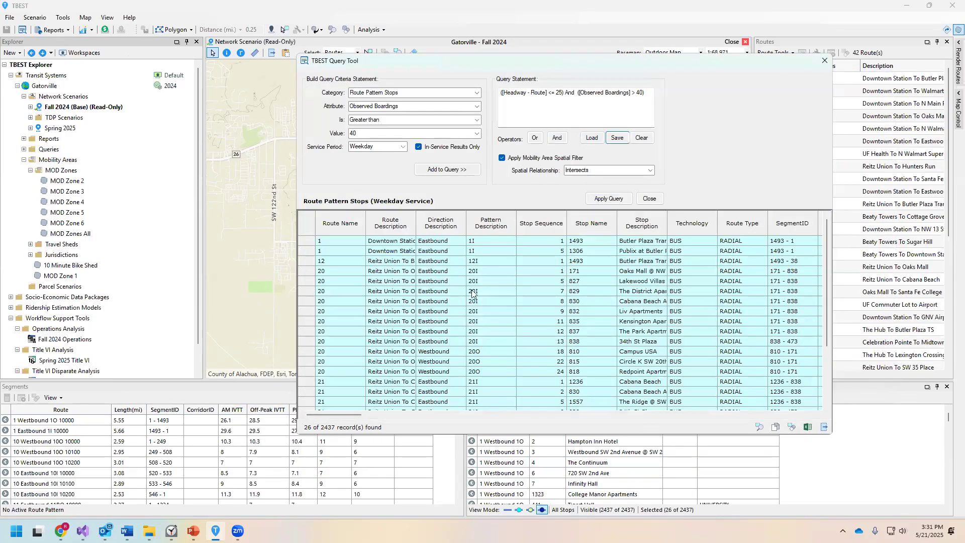
Locate the saved TrainingQuery in Gatorville's Queries folder and close the query window.
drag(522, 62, 598, 61)
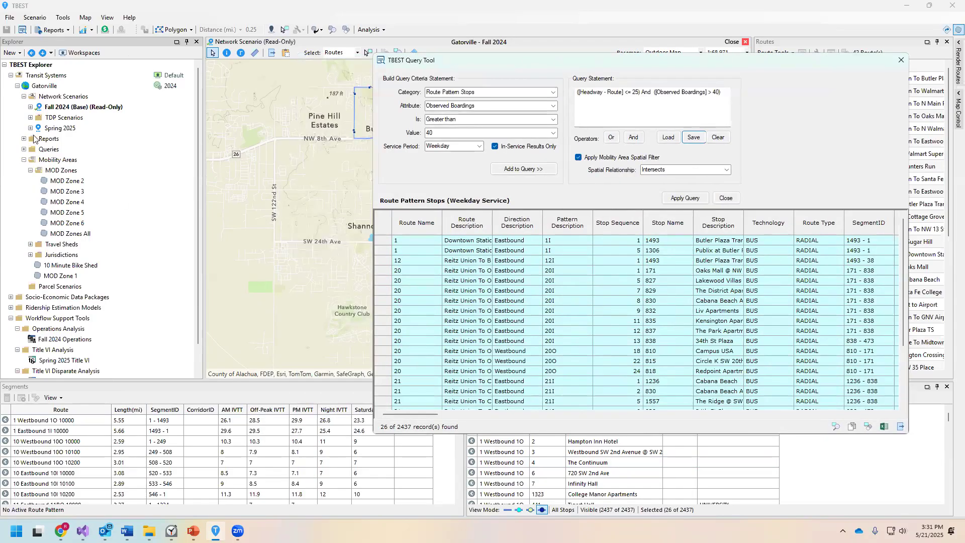
click(24, 150)
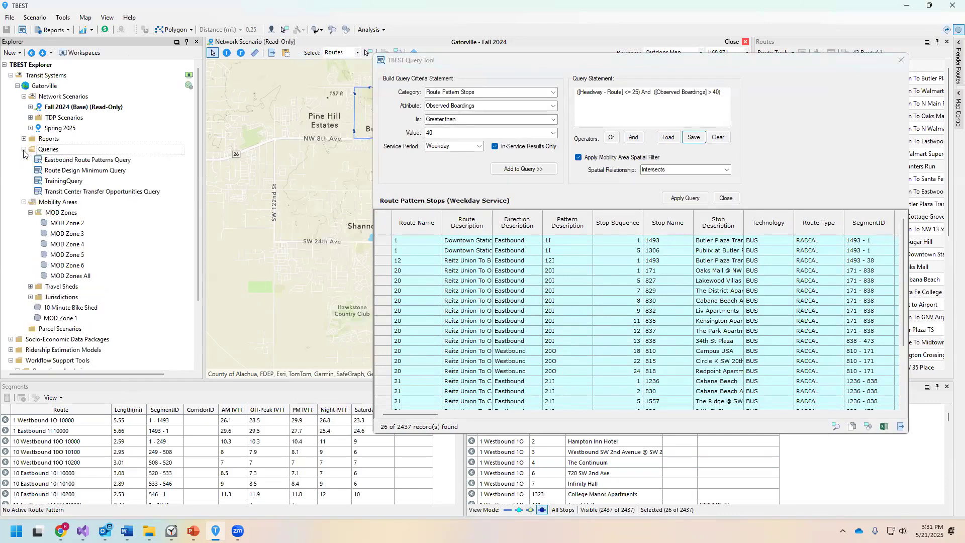
click(67, 195)
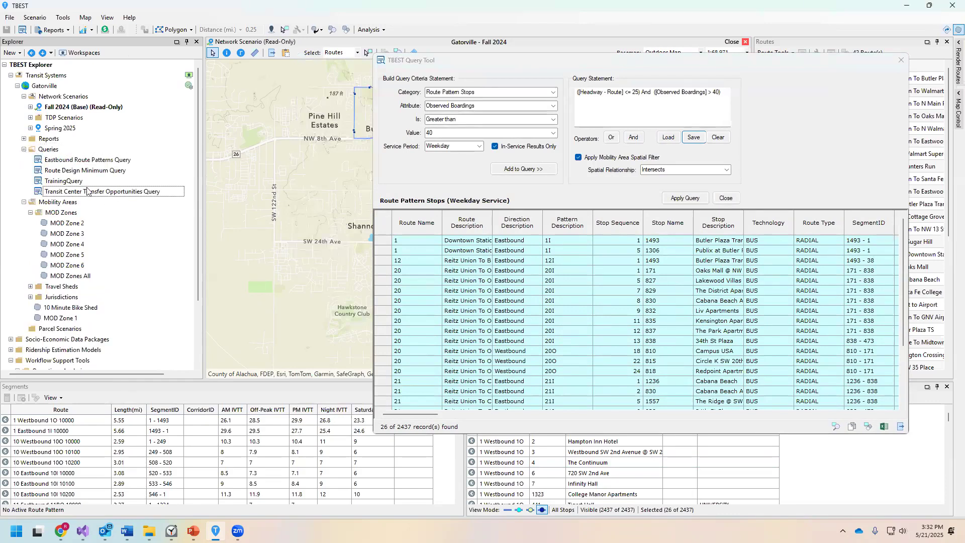
click(63, 182)
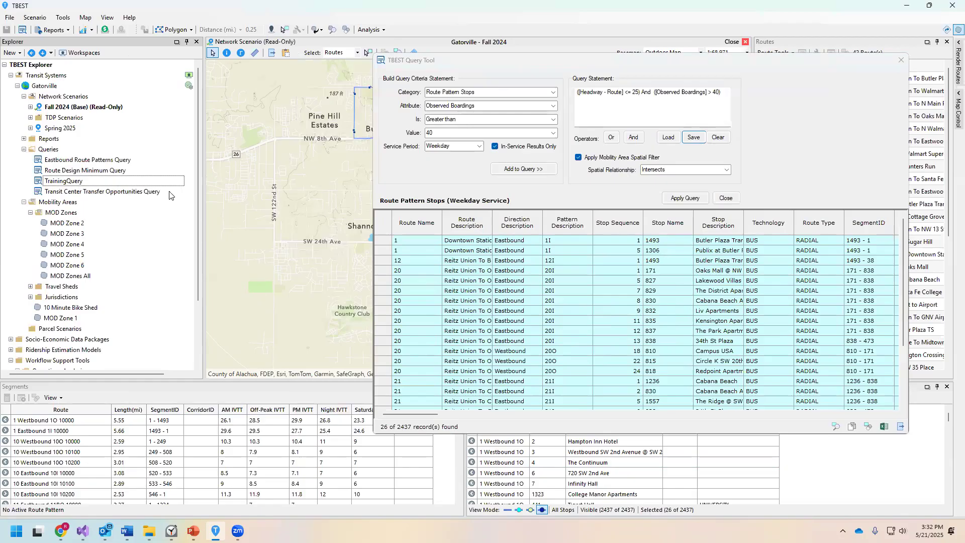
click(900, 60)
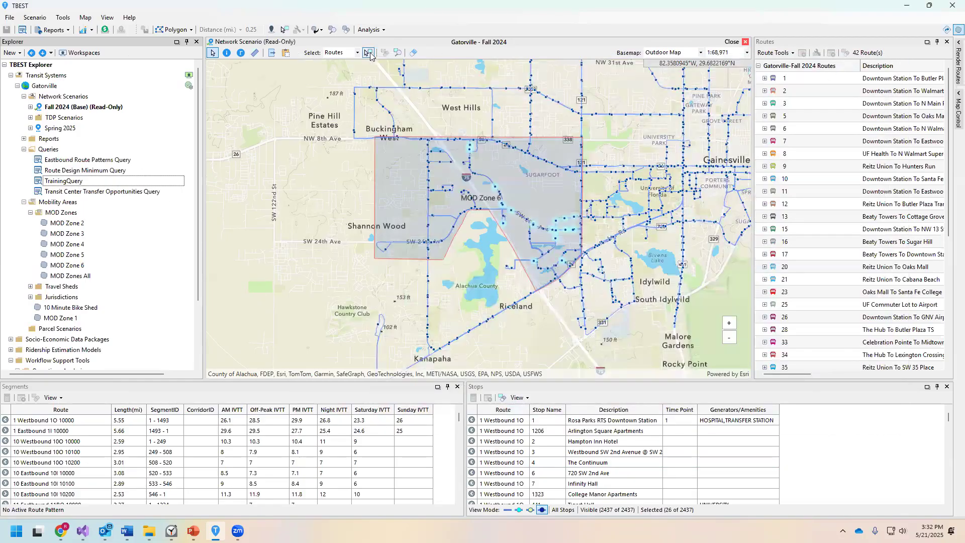
Reopen TrainingQuery and apply it with the mobility area spatial filter enabled and set to Intersects.
double_click(75, 182)
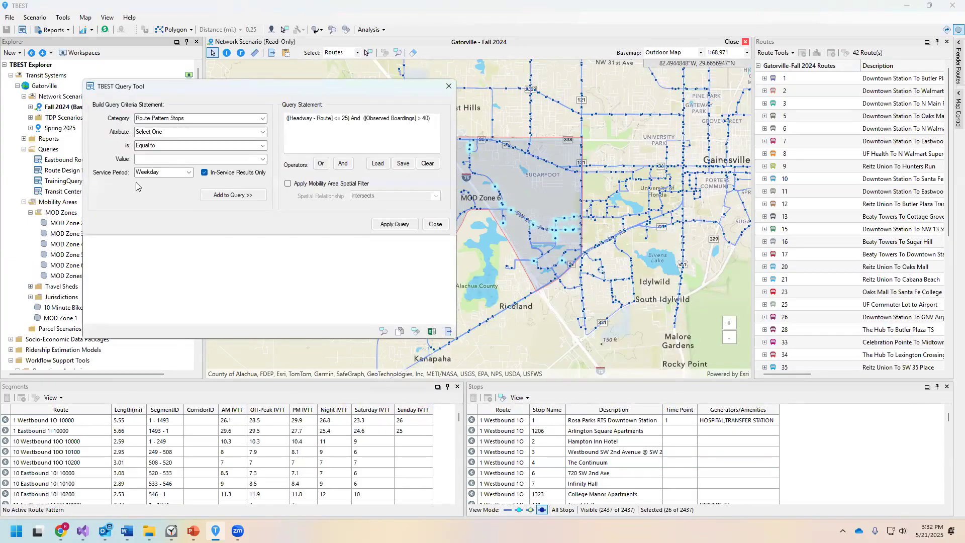
click(394, 225)
click(287, 183)
click(395, 224)
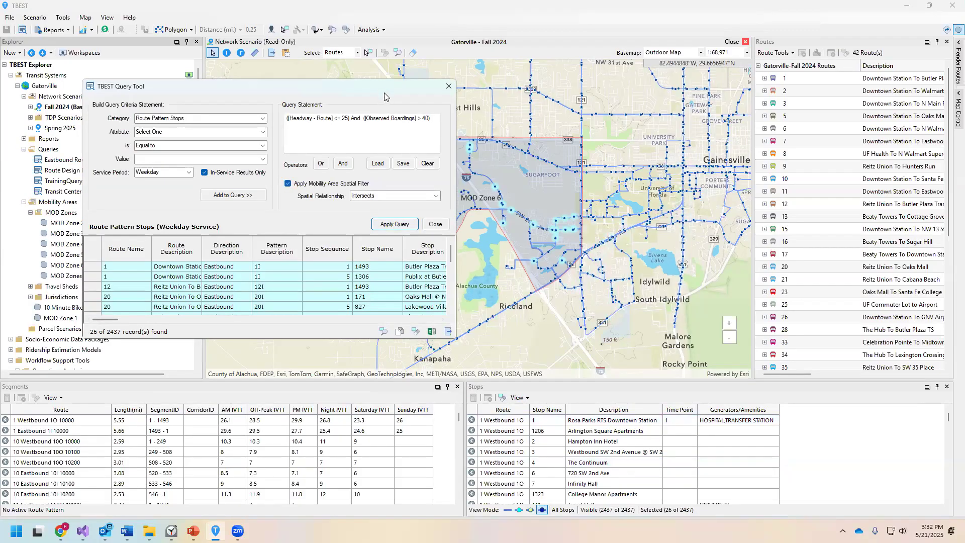
Reposition and enlarge the query window to review the filtered stops, close it, and switch to PowerPoint.
drag(385, 97, 769, 119)
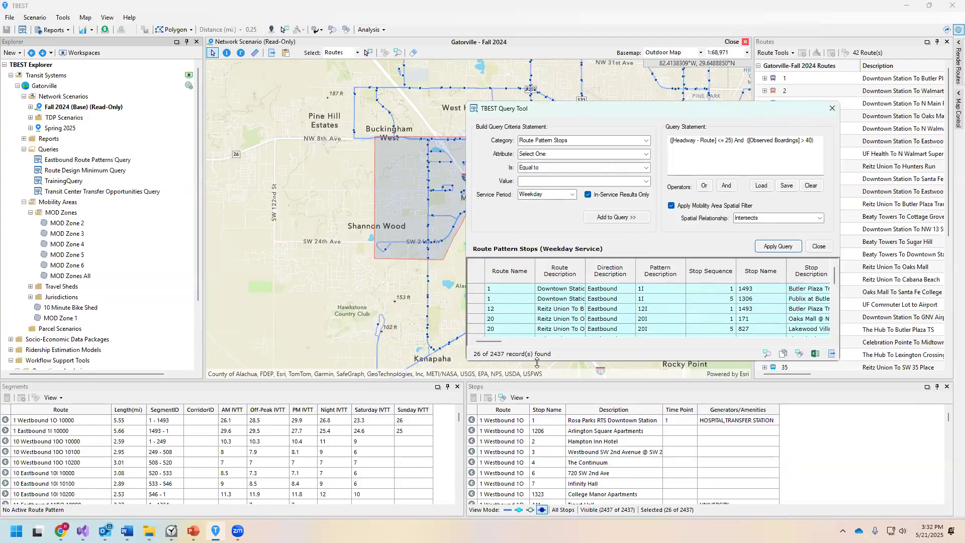
drag(537, 362, 536, 444)
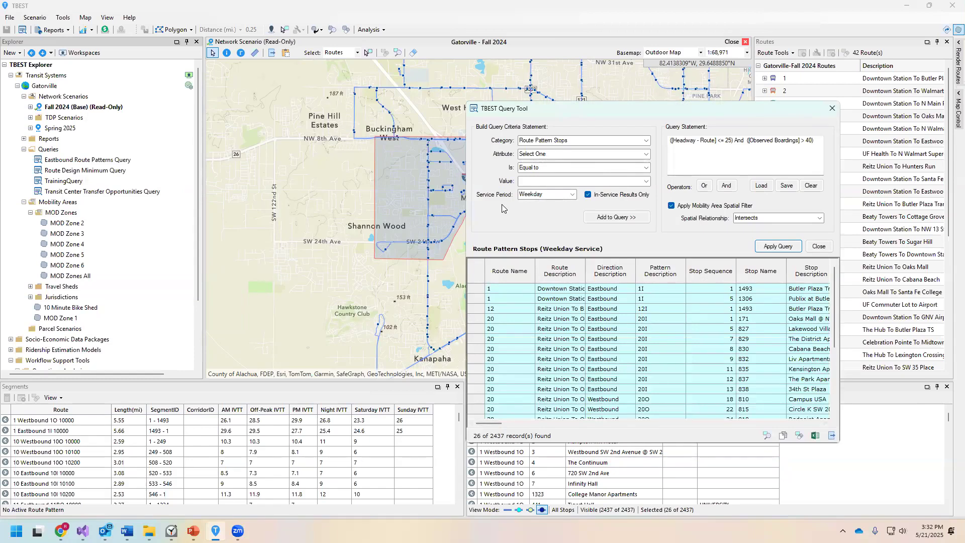
click(832, 109)
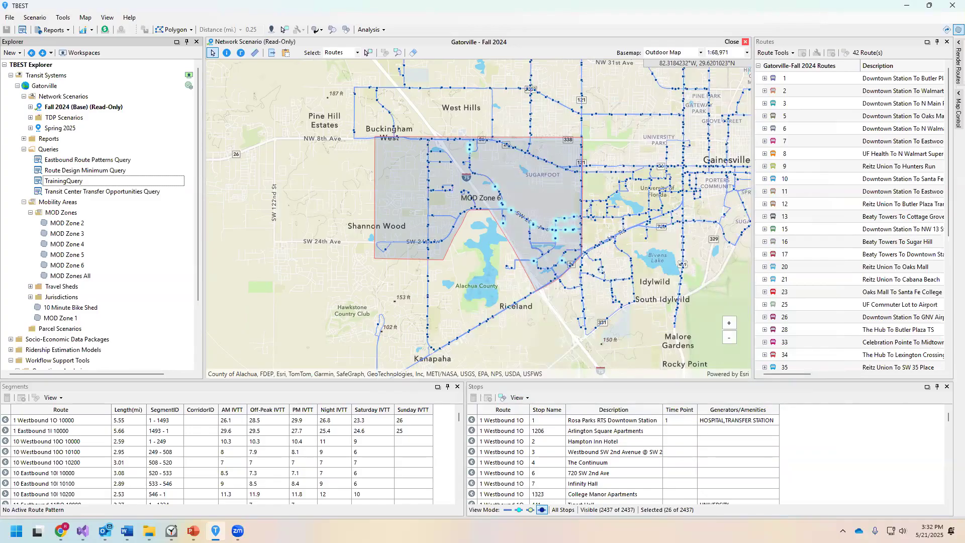
key(alt+Tab)
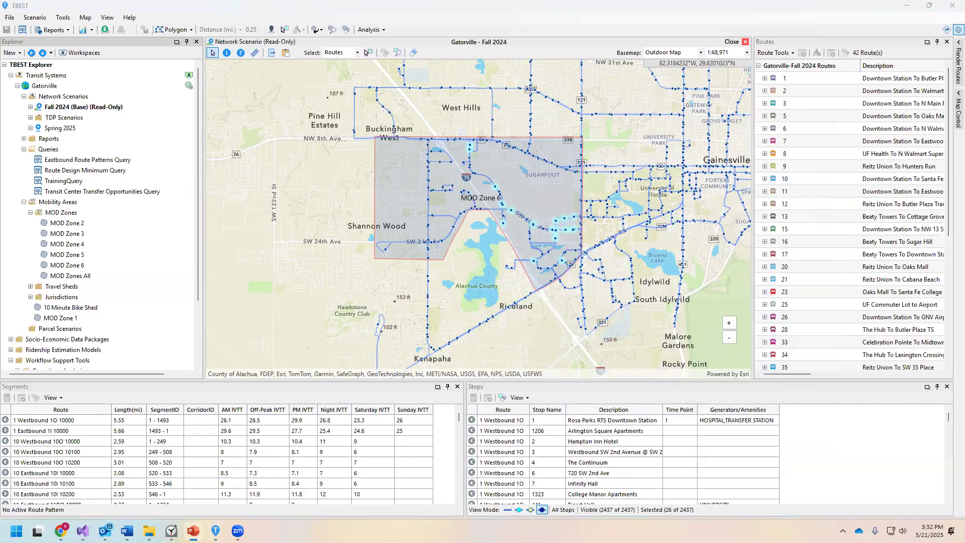